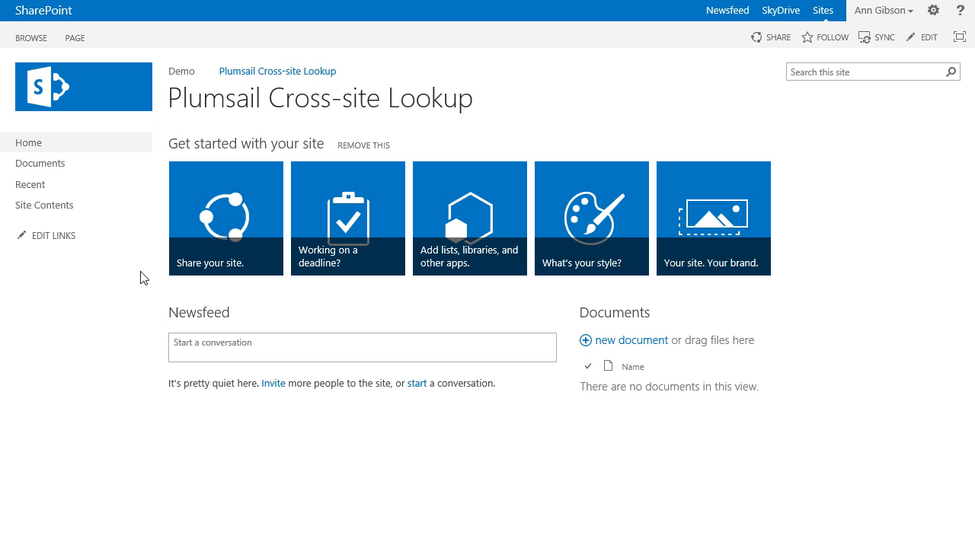
Step: Open the Demo site's Countries list, with its country titles and flag images
{"action": "left_click", "coordinate": [182, 74]}
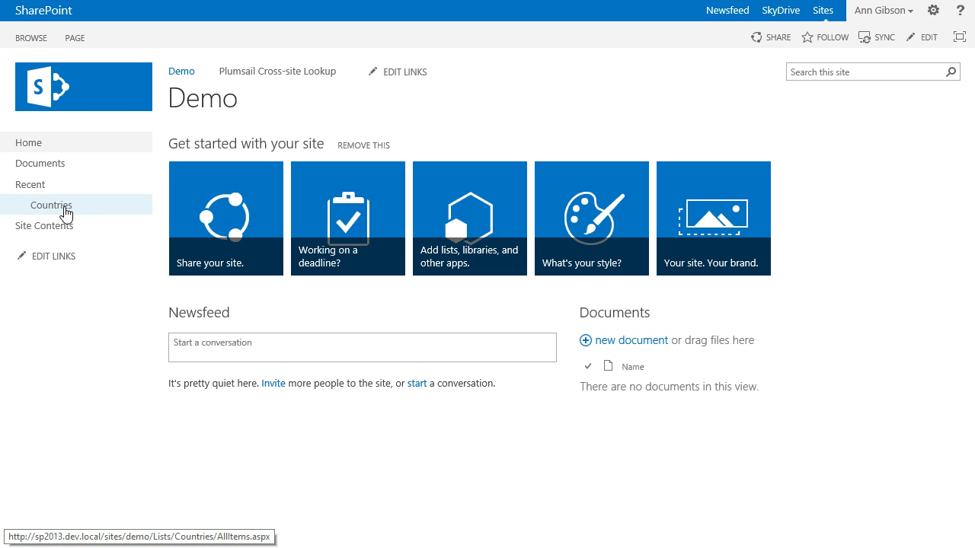
{"action": "left_click", "coordinate": [65, 208]}
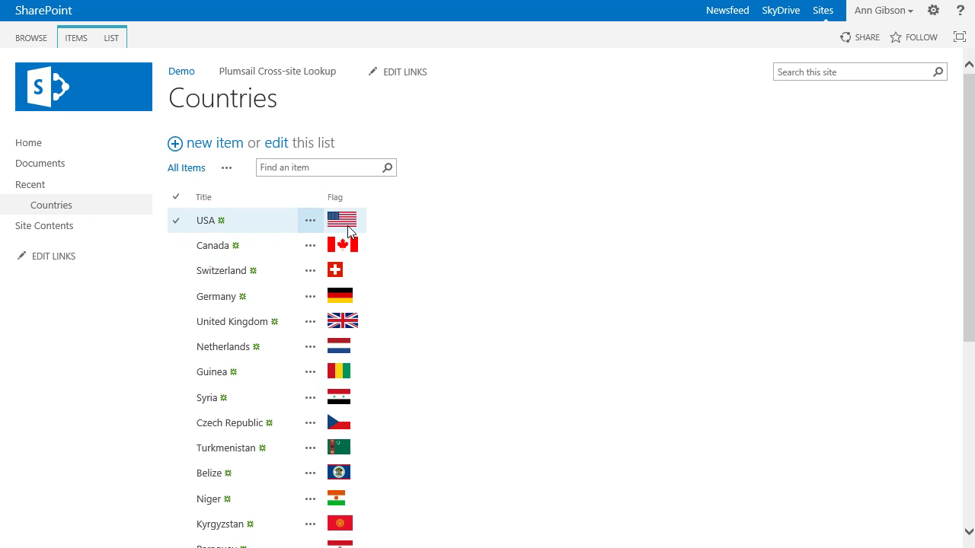
{"action": "scroll", "coordinate": [347, 225], "scroll_direction": "down", "scroll_amount": 5}
{"action": "scroll", "coordinate": [347, 225], "scroll_direction": "up", "scroll_amount": 5}
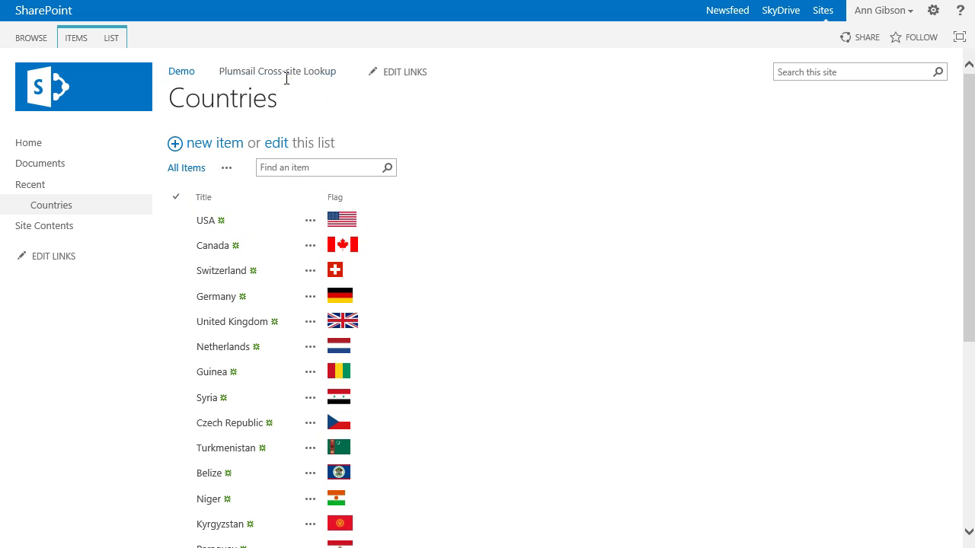
Step: Add a Custom List app named Employees from the Plumsail Cross-site Lookup site contents
{"action": "left_click", "coordinate": [286, 76]}
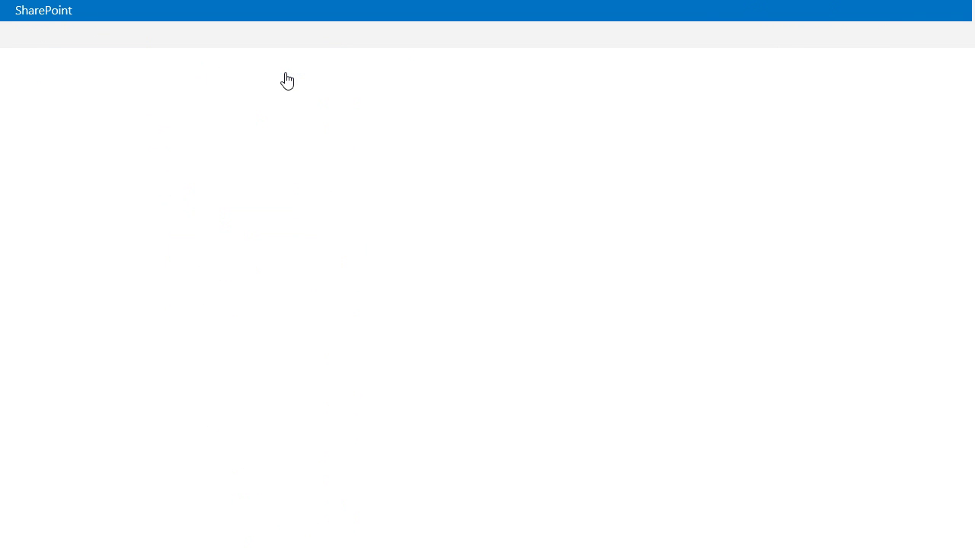
{"action": "left_click", "coordinate": [61, 206]}
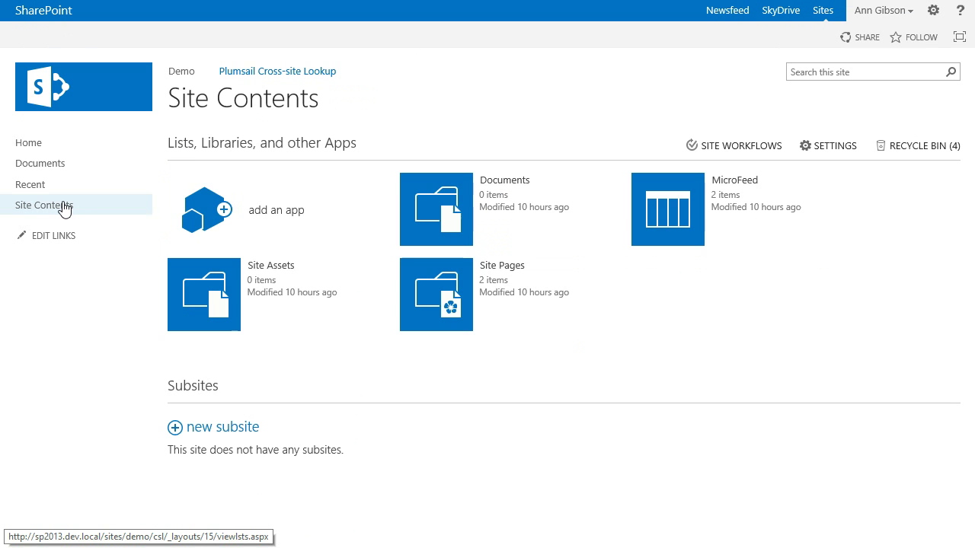
{"action": "left_click", "coordinate": [276, 211]}
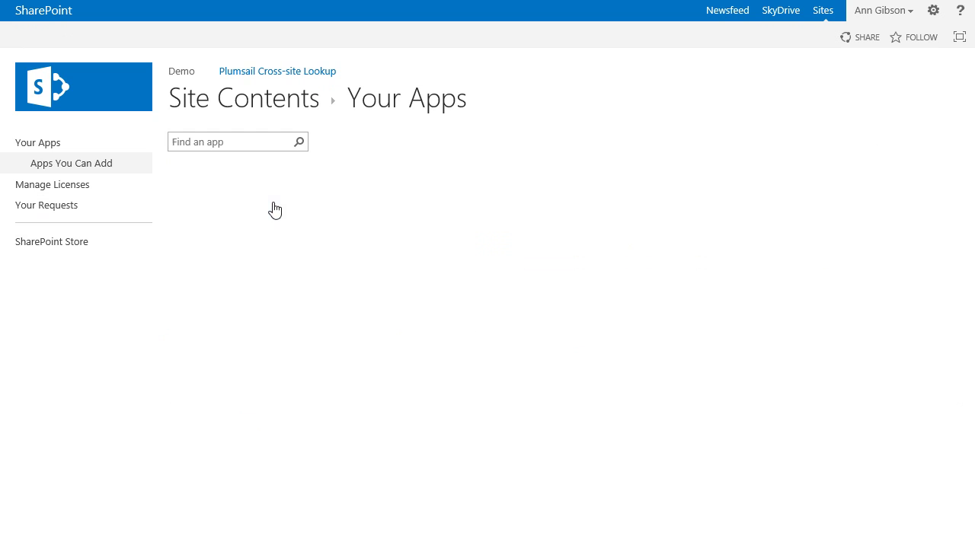
{"action": "left_click", "coordinate": [336, 225]}
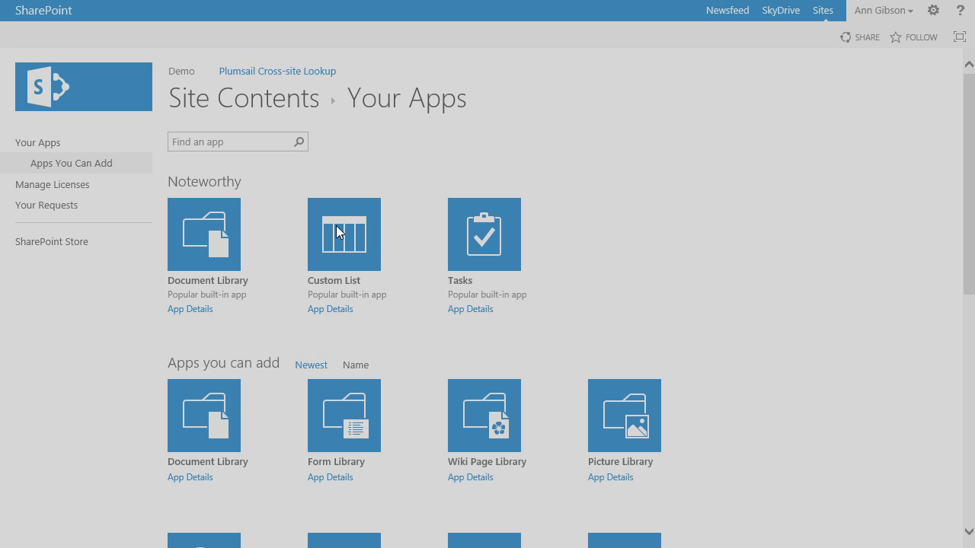
{"action": "type", "text": "Employees"}
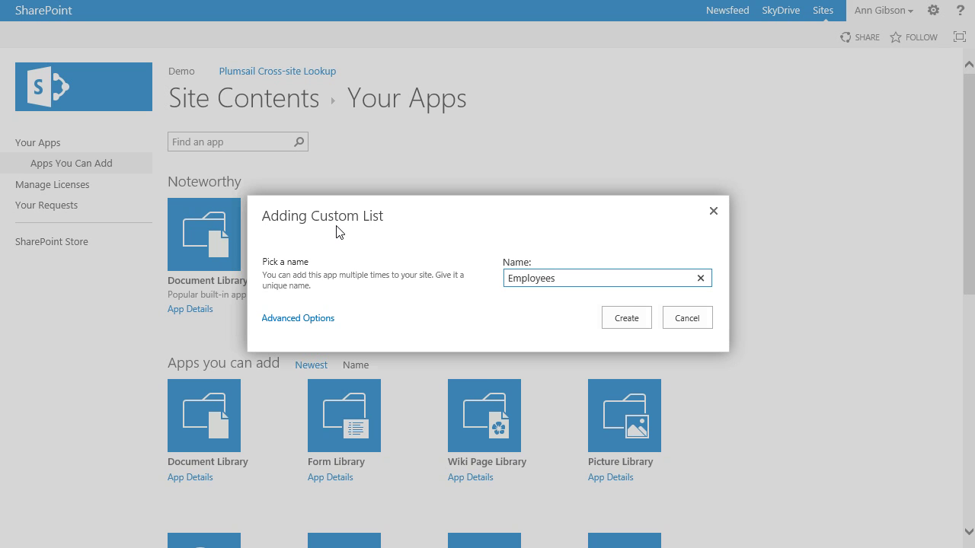
{"action": "key", "text": "Return"}
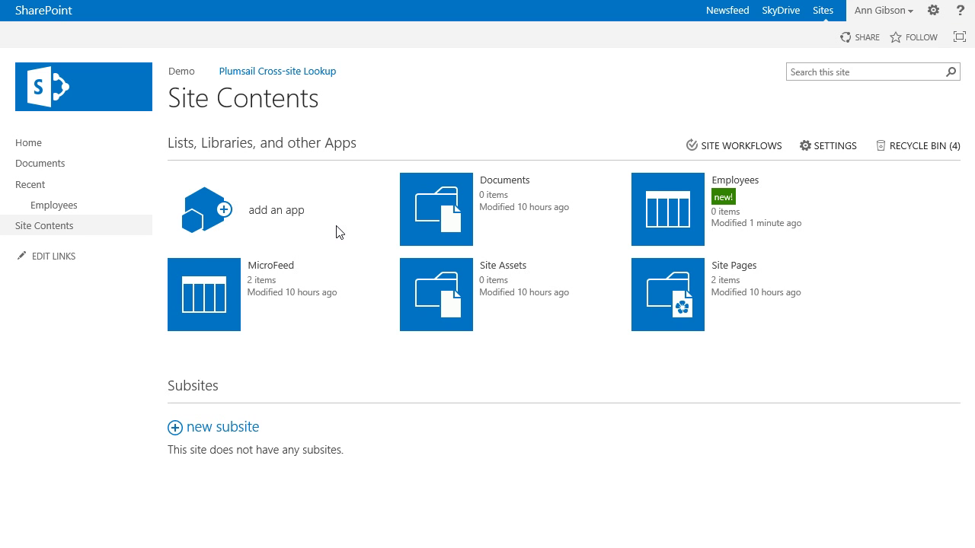
Step: Open the Employees list and launch Manage Plumsail Lookups to show the Country field settings
{"action": "left_click", "coordinate": [87, 208]}
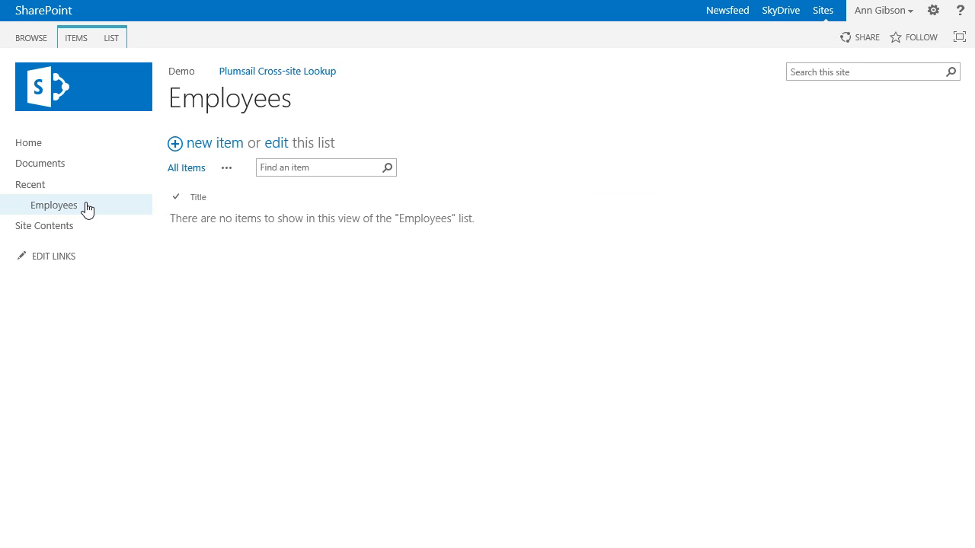
{"action": "left_click", "coordinate": [112, 39]}
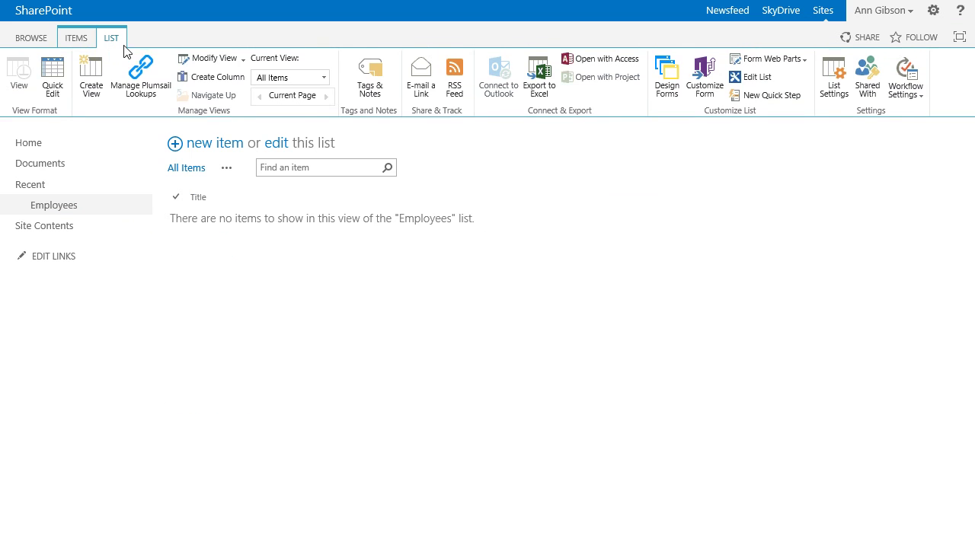
{"action": "left_click", "coordinate": [147, 73]}
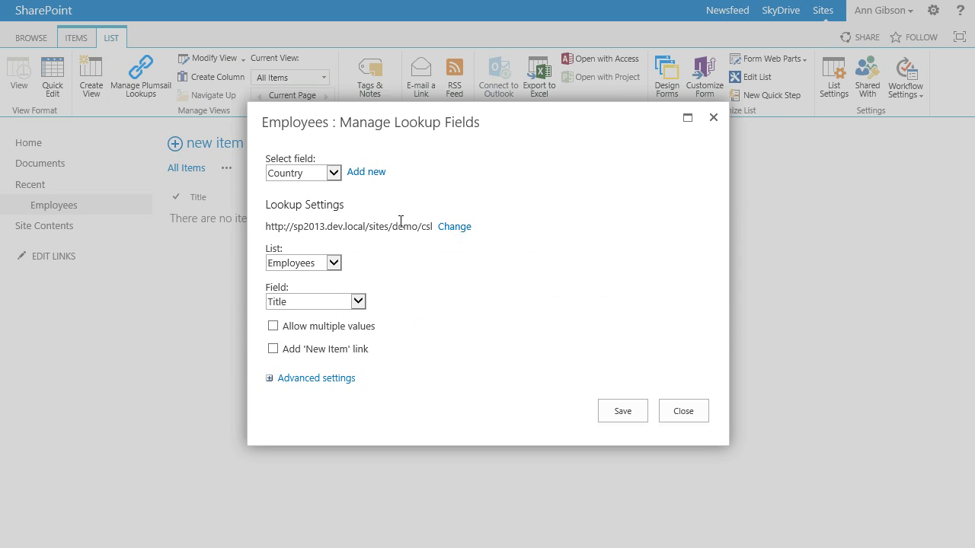
Step: Change the Country lookup's source site URL to /sites/demo
{"action": "left_click", "coordinate": [454, 228]}
{"action": "left_click_drag", "start_coordinate": [443, 284], "coordinate": [509, 285]}
{"action": "key", "text": "BackSpace"}
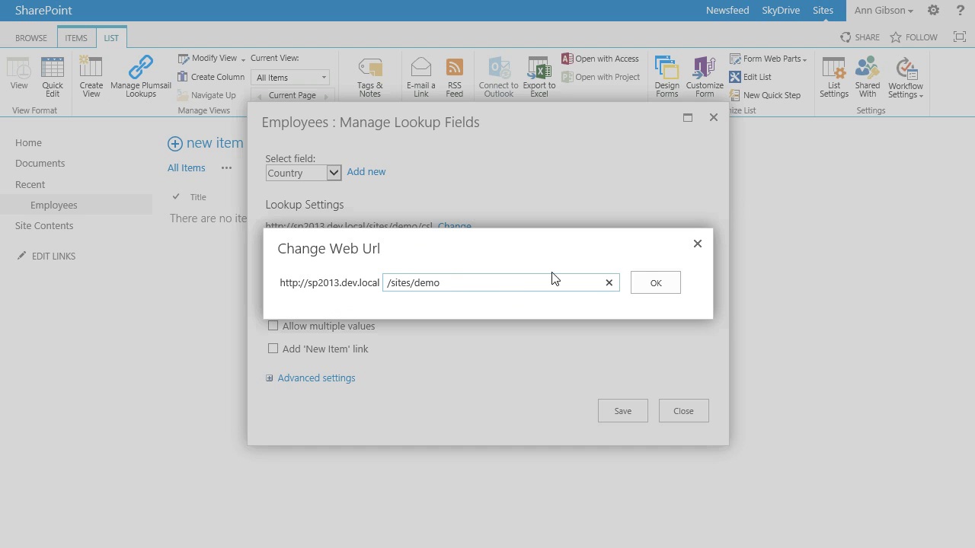
{"action": "left_click", "coordinate": [656, 284]}
Step: Point the lookup at the Countries list's Title field and allow multiple values
{"action": "left_click", "coordinate": [343, 262]}
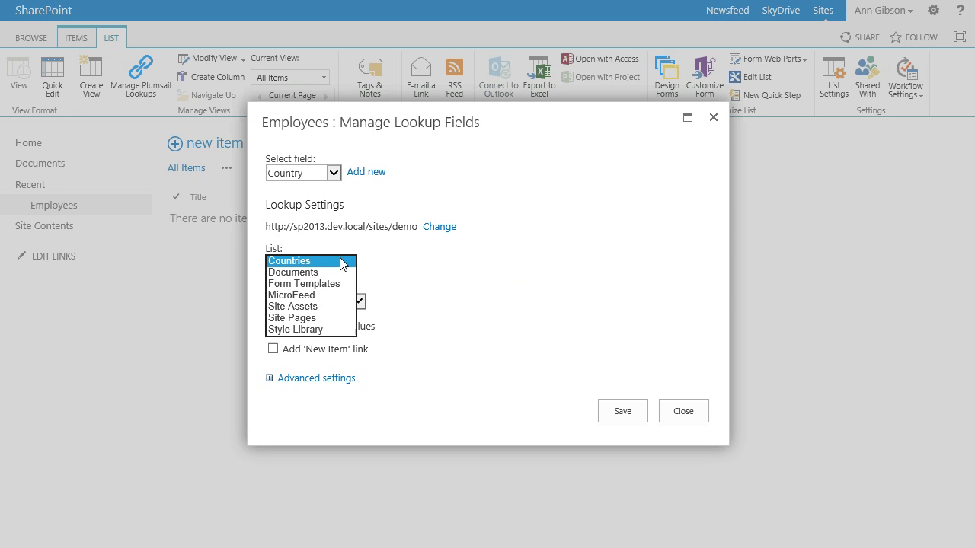
{"action": "left_click", "coordinate": [341, 261]}
{"action": "left_click", "coordinate": [360, 304]}
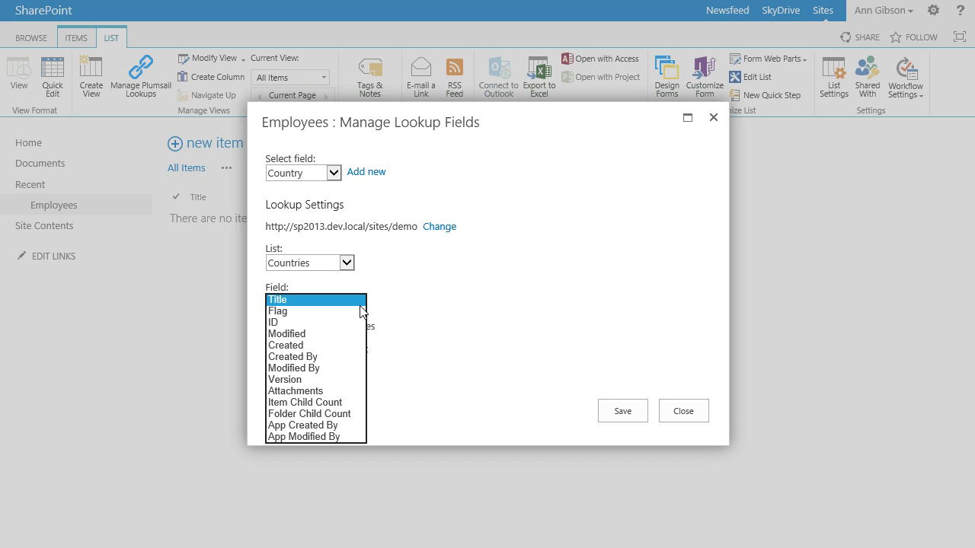
{"action": "left_click", "coordinate": [361, 304]}
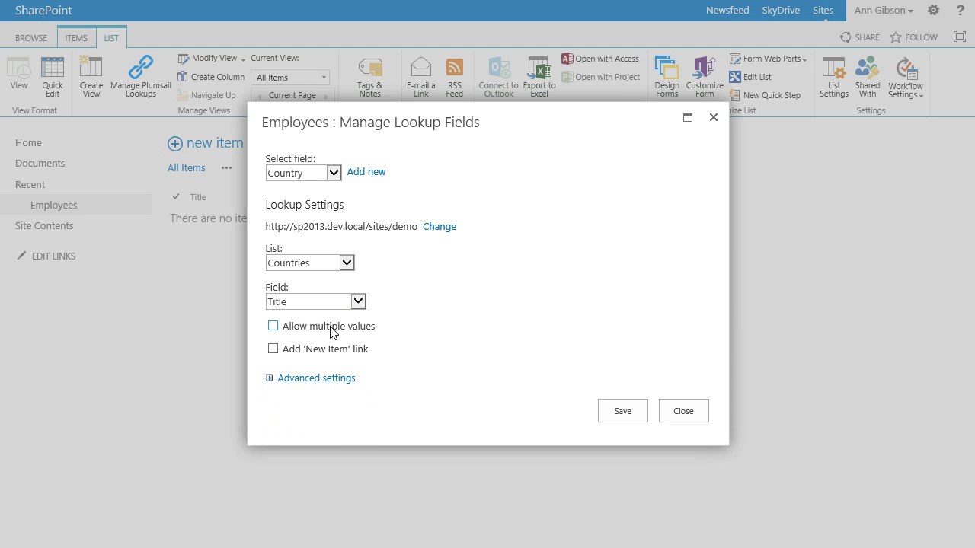
{"action": "left_click", "coordinate": [295, 330]}
Step: Enable the 'Add new item' link and change its text to 'Add new country'
{"action": "left_click", "coordinate": [330, 357]}
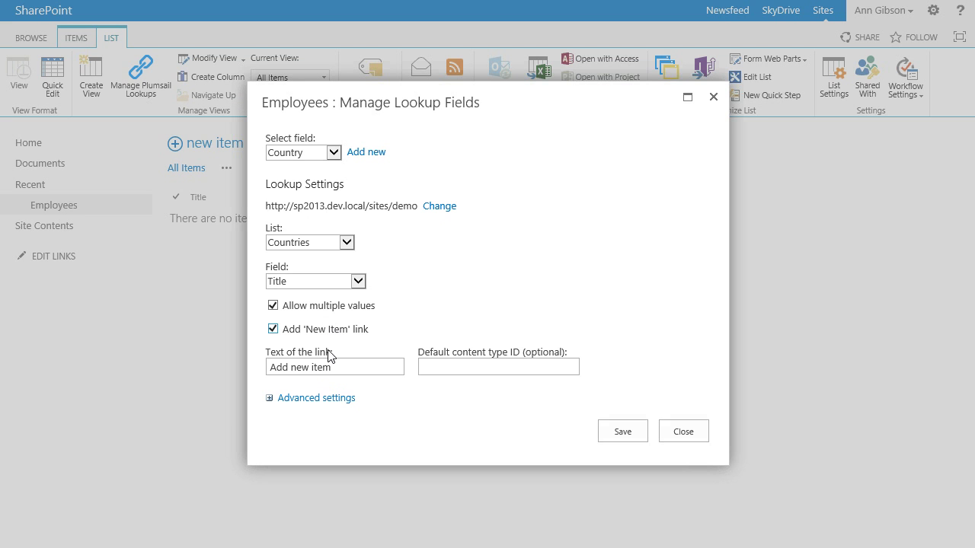
{"action": "left_click", "coordinate": [332, 368]}
{"action": "left_click_drag", "start_coordinate": [332, 367], "coordinate": [313, 367]}
{"action": "key", "text": "BackSpace"}
{"action": "type", "text": "country"}
Step: Save the Country lookup settings and close the lookup field manager
{"action": "left_click", "coordinate": [465, 368]}
{"action": "left_click", "coordinate": [525, 372]}
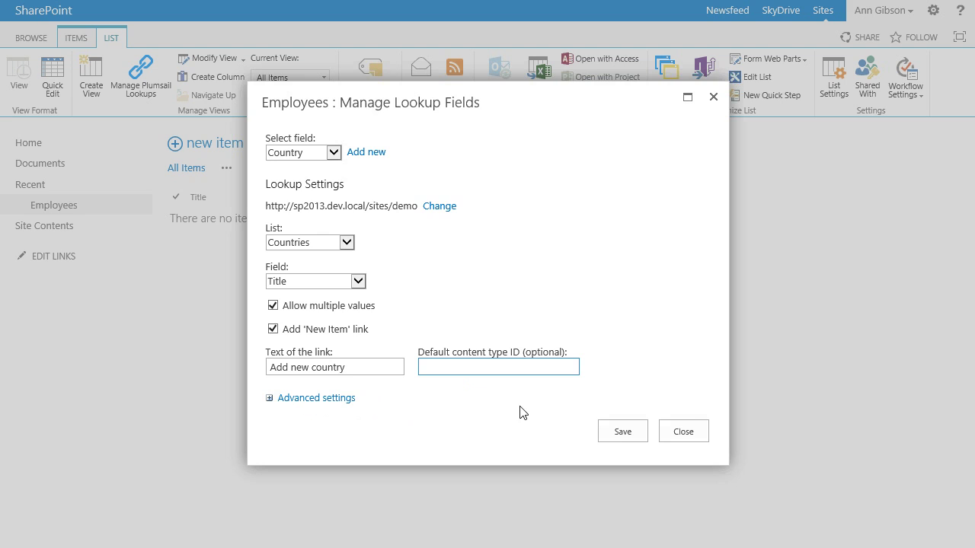
{"action": "left_click", "coordinate": [622, 432]}
{"action": "left_click", "coordinate": [680, 437]}
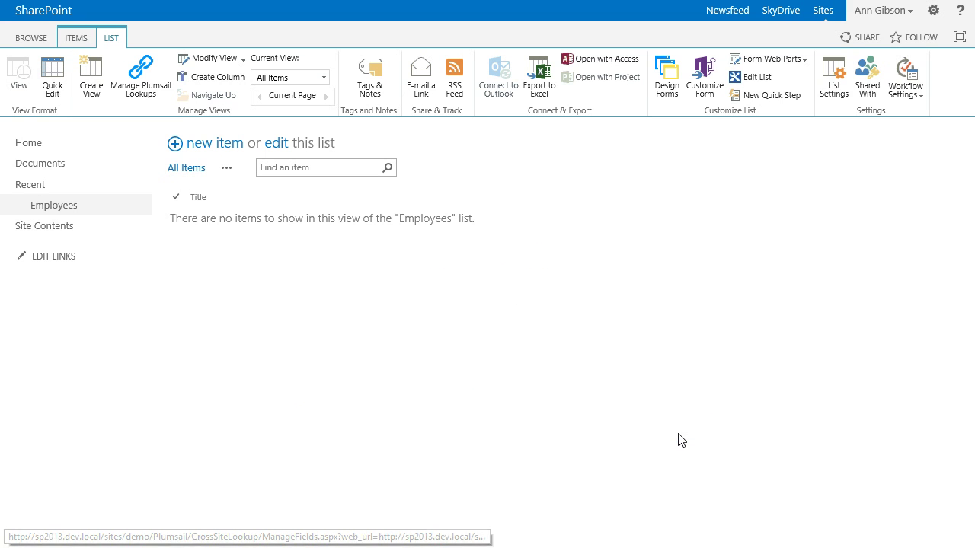
Step: Start a new Employees item and add United Kingdom by filtering countries with 'uni'
{"action": "left_click", "coordinate": [216, 151]}
{"action": "left_click", "coordinate": [285, 180]}
{"action": "scroll", "coordinate": [348, 283], "scroll_direction": "down", "scroll_amount": 3}
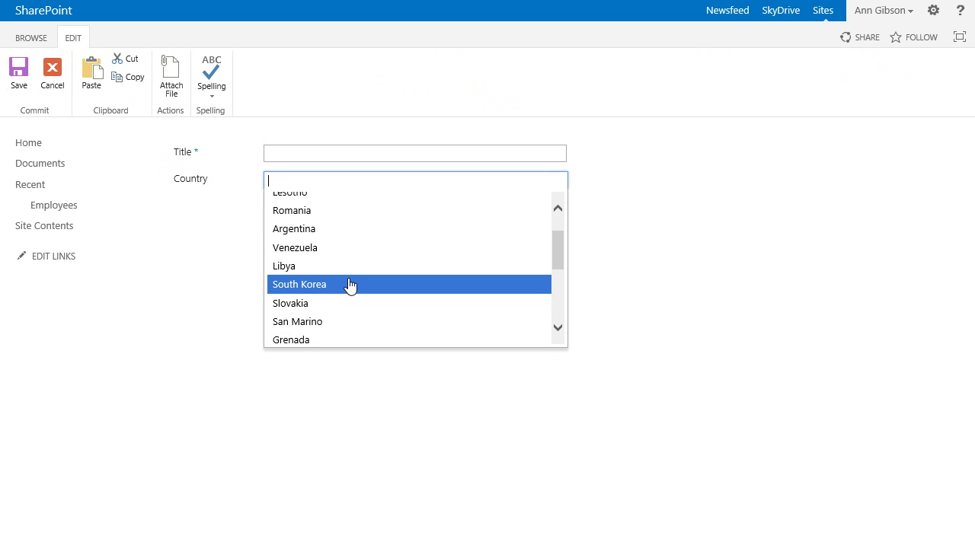
{"action": "scroll", "coordinate": [350, 285], "scroll_direction": "down", "scroll_amount": 2}
{"action": "scroll", "coordinate": [350, 285], "scroll_direction": "down", "scroll_amount": 2}
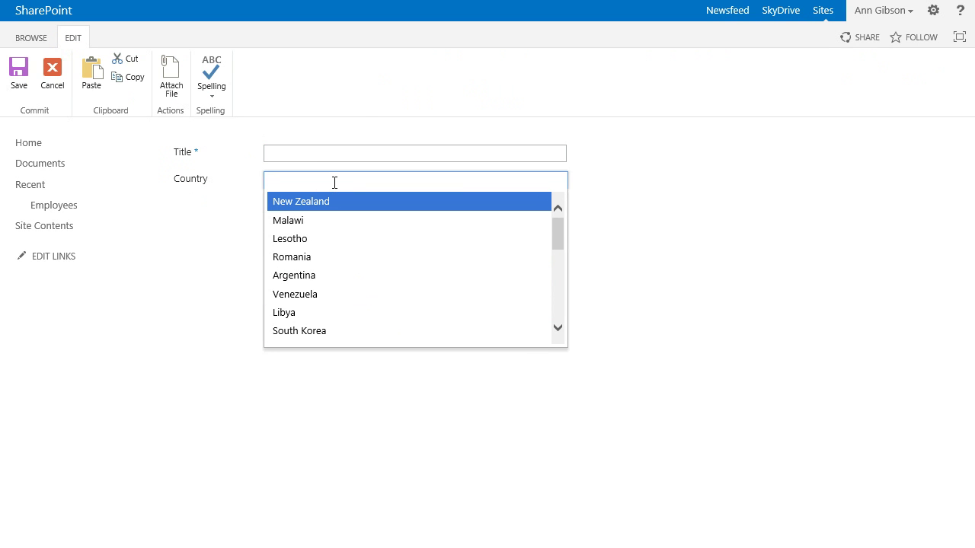
{"action": "type", "text": "uni"}
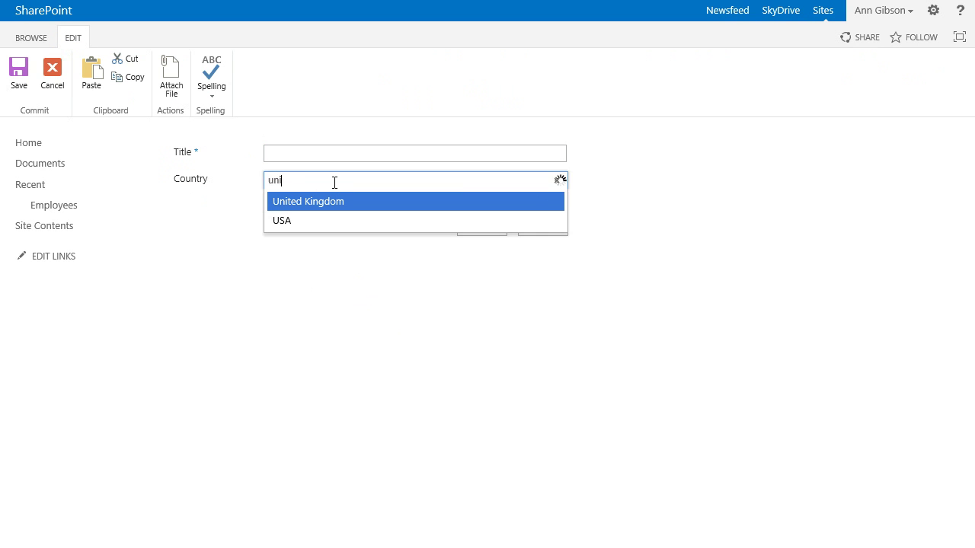
{"action": "key", "text": "Tab"}
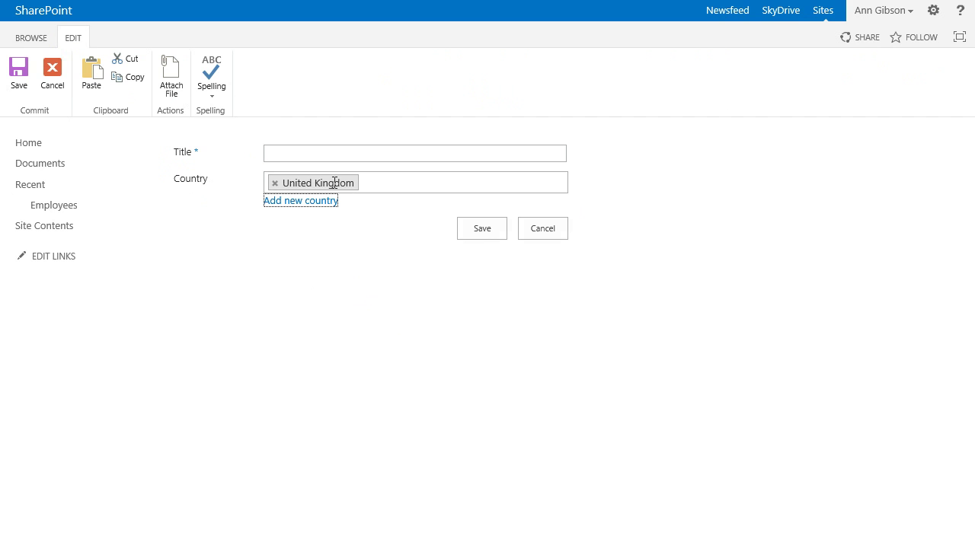
Step: Add Malawi and Libya to the item's Country lookup
{"action": "left_click", "coordinate": [396, 183]}
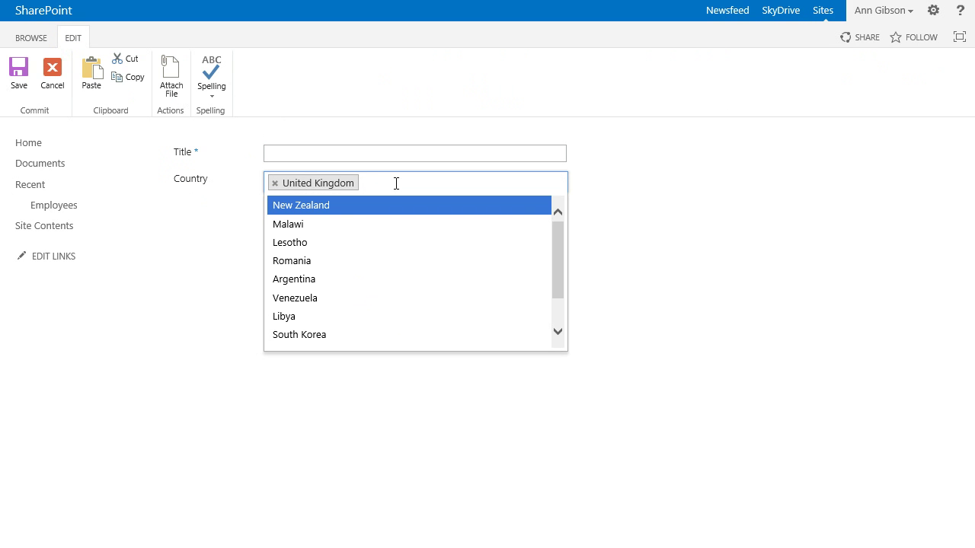
{"action": "key", "text": "Down"}
{"action": "key", "text": "Return"}
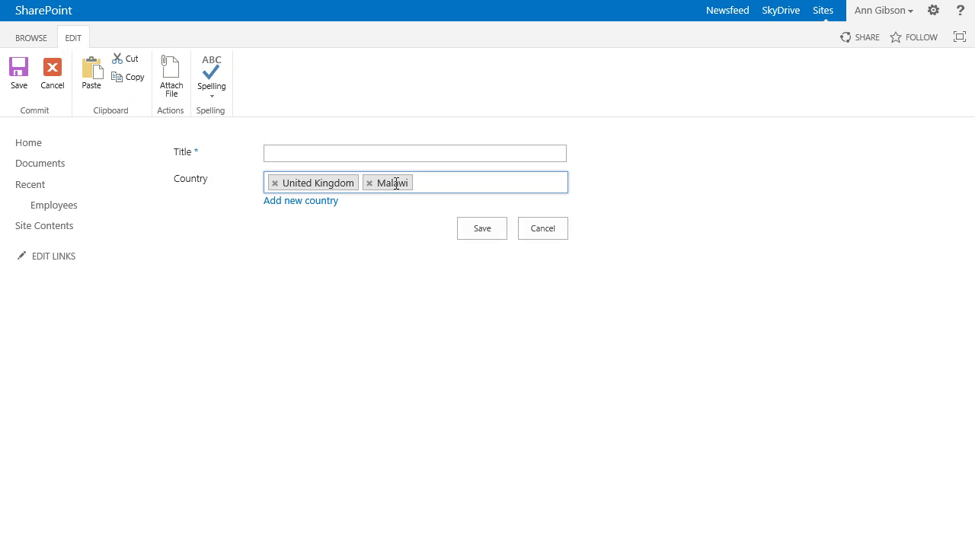
{"action": "type", "text": "l"}
{"action": "key", "text": "Down"}
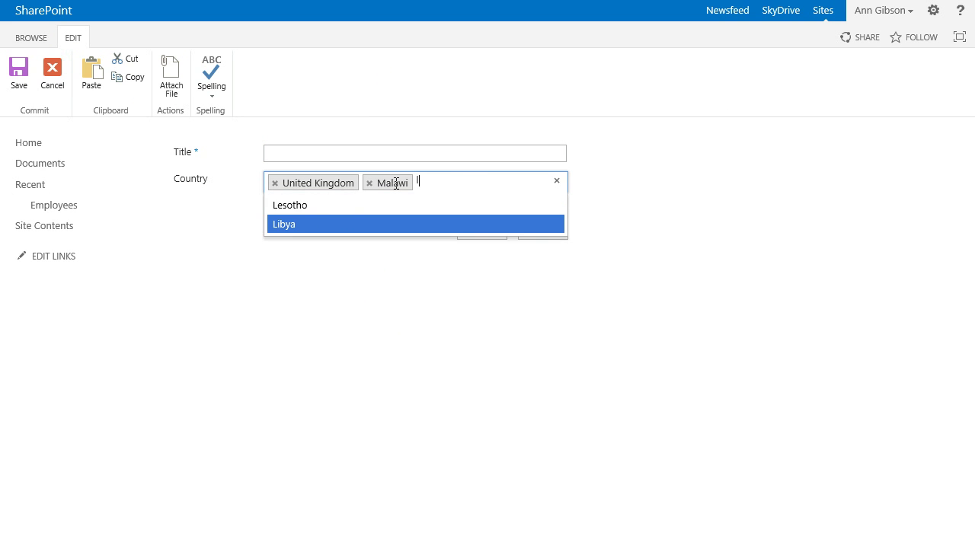
{"action": "key", "text": "Return"}
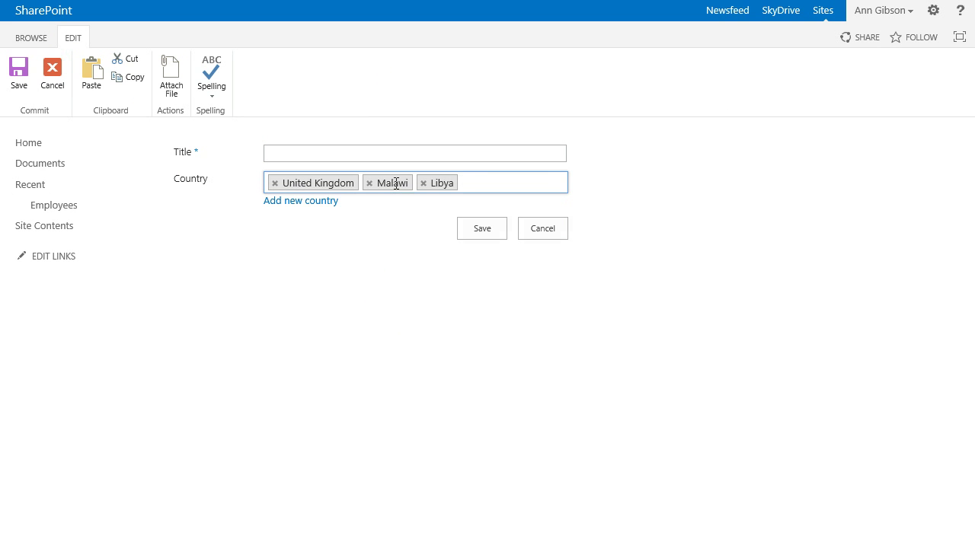
Step: Create a new country Morocco with its pasted flag image address and save it
{"action": "left_click", "coordinate": [314, 202]}
{"action": "type", "text": "Morocco"}
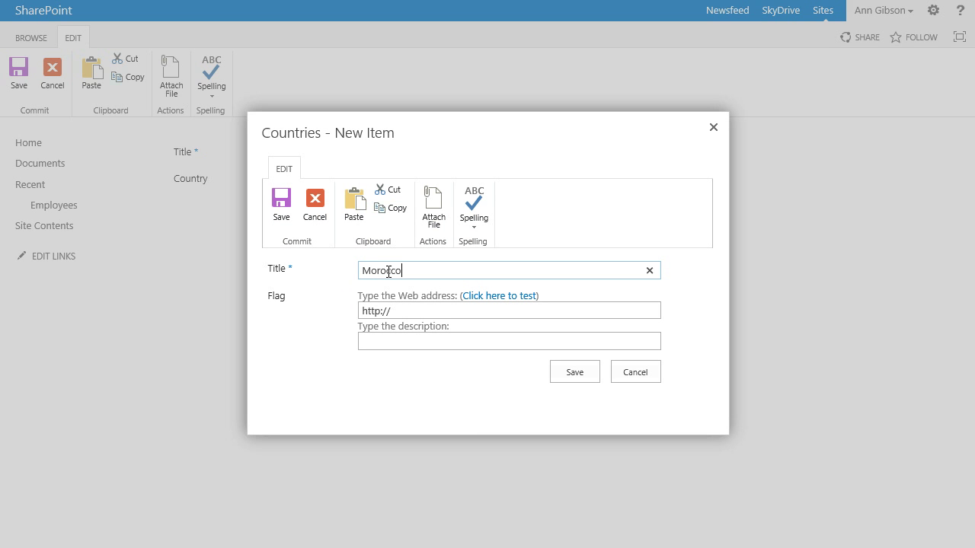
{"action": "left_click", "coordinate": [403, 313]}
{"action": "left_click", "coordinate": [403, 313]}
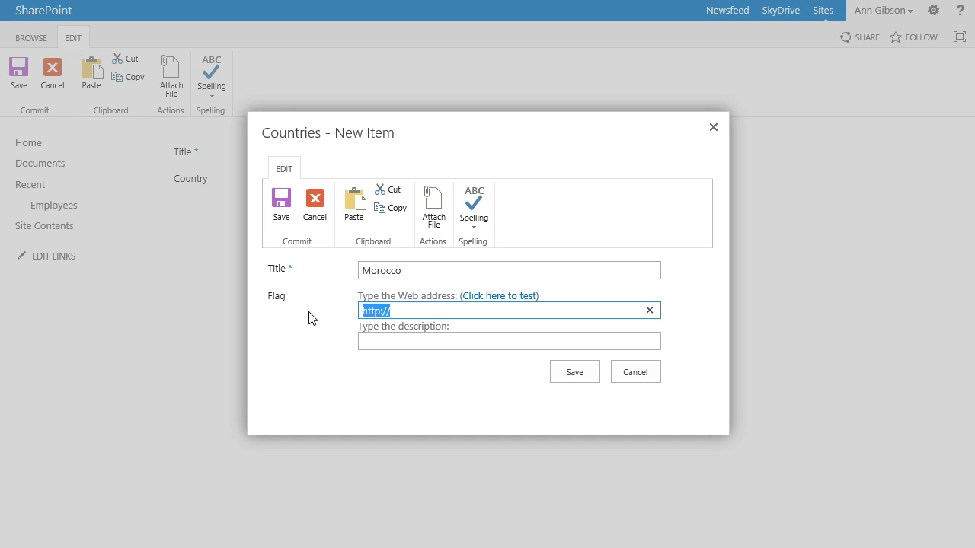
{"action": "type", "text": "http://flagpedia.net/data/flags/mini/ma.png"}
{"action": "left_click", "coordinate": [562, 372]}
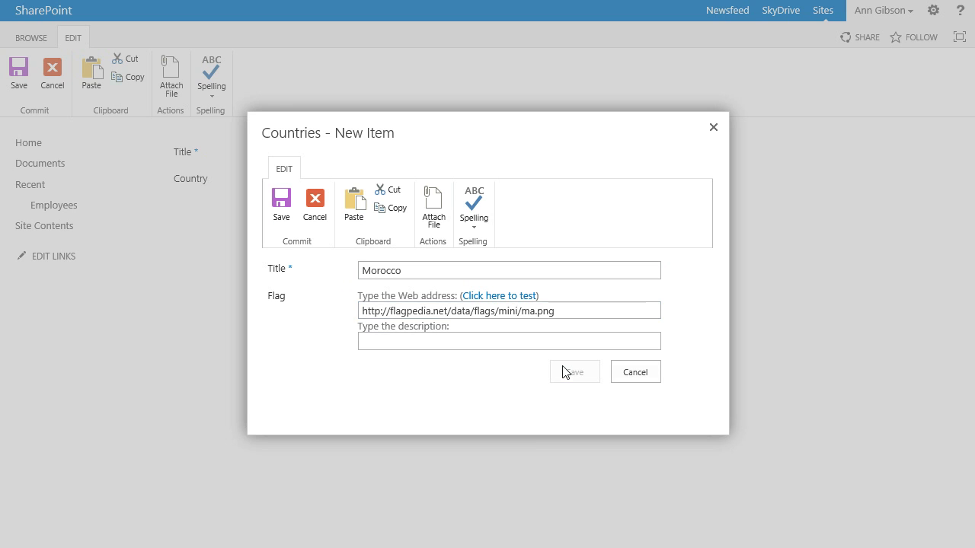
Step: Pick Morocco as the employee's fourth country
{"action": "left_click", "coordinate": [502, 188]}
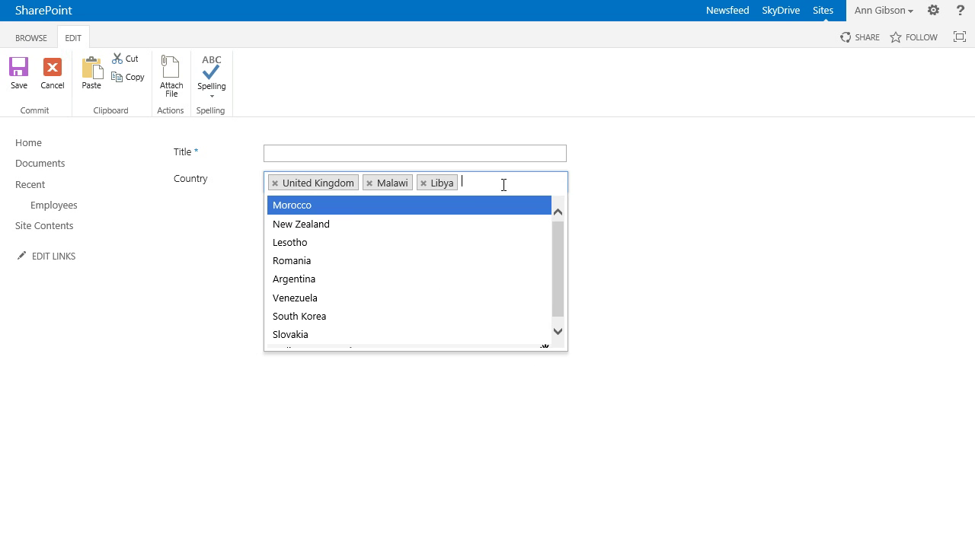
{"action": "left_click", "coordinate": [435, 214]}
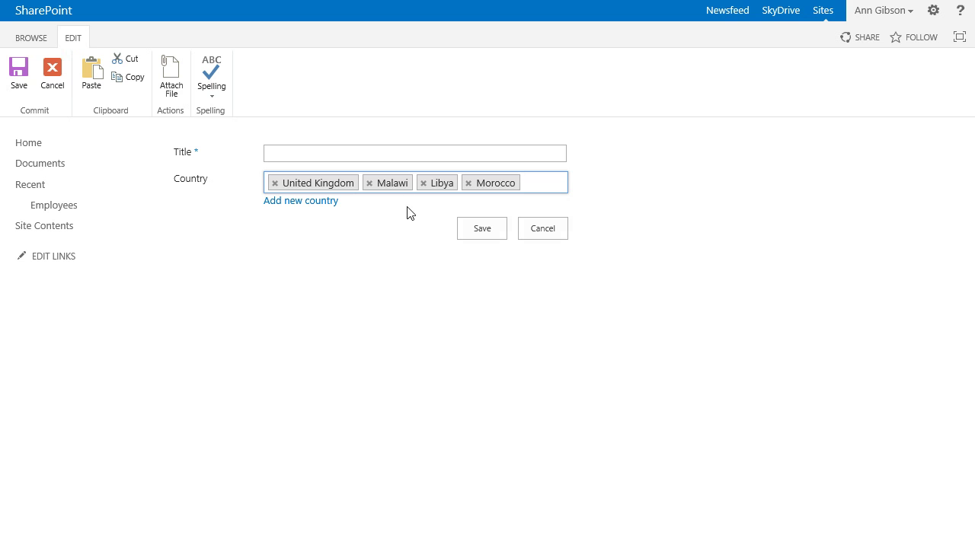
{"action": "left_click", "coordinate": [374, 152]}
Step: Enter the title Bob, clear the stray filter letter, and save the employee item
{"action": "type", "text": "Bob"}
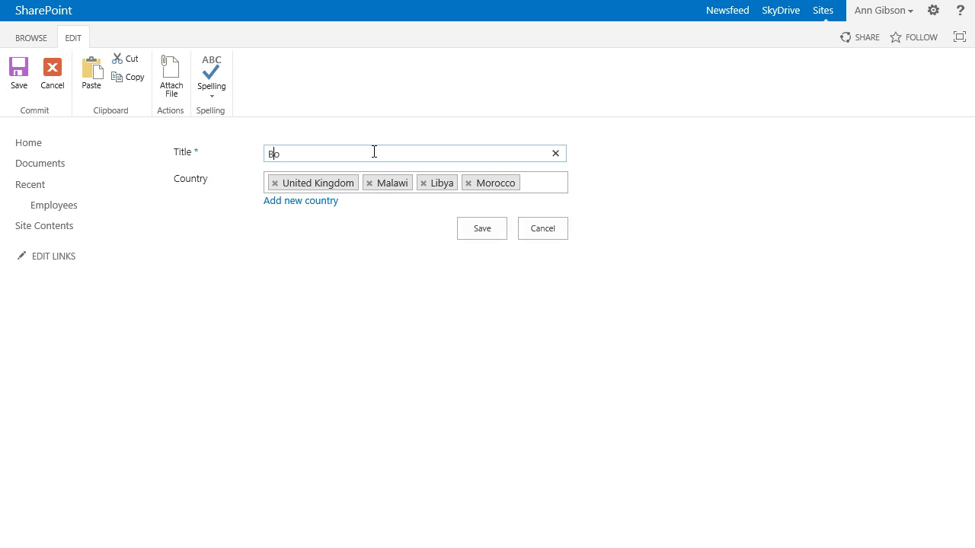
{"action": "left_click", "coordinate": [538, 185]}
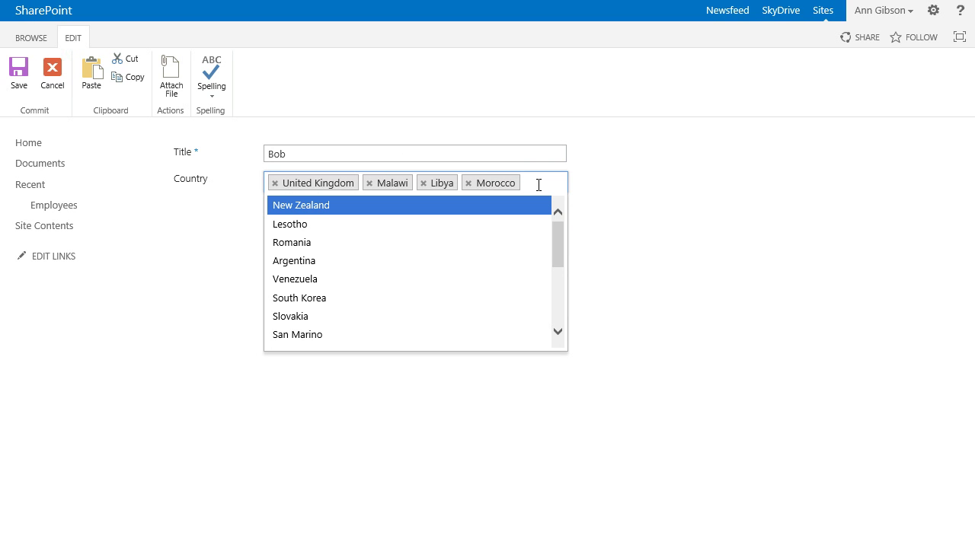
{"action": "type", "text": "s"}
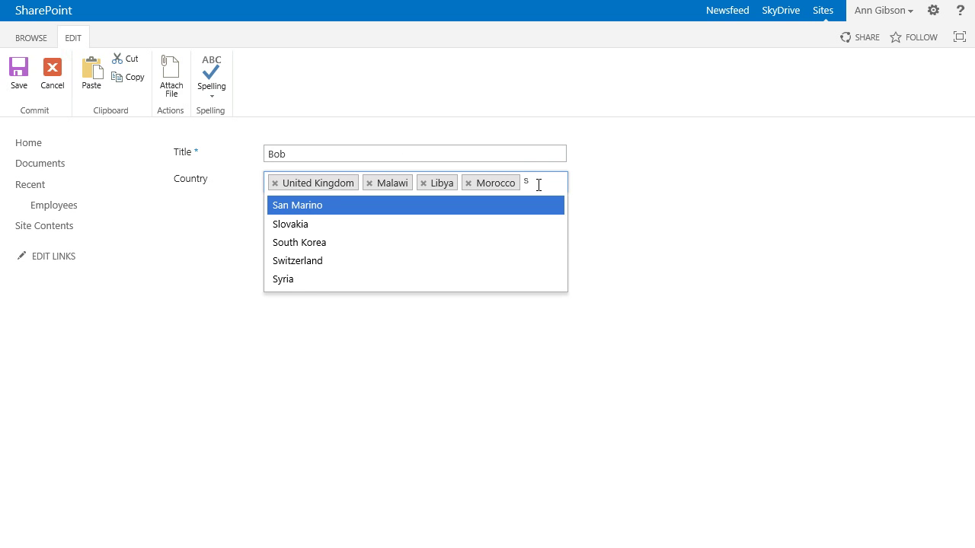
{"action": "key", "text": "BackSpace"}
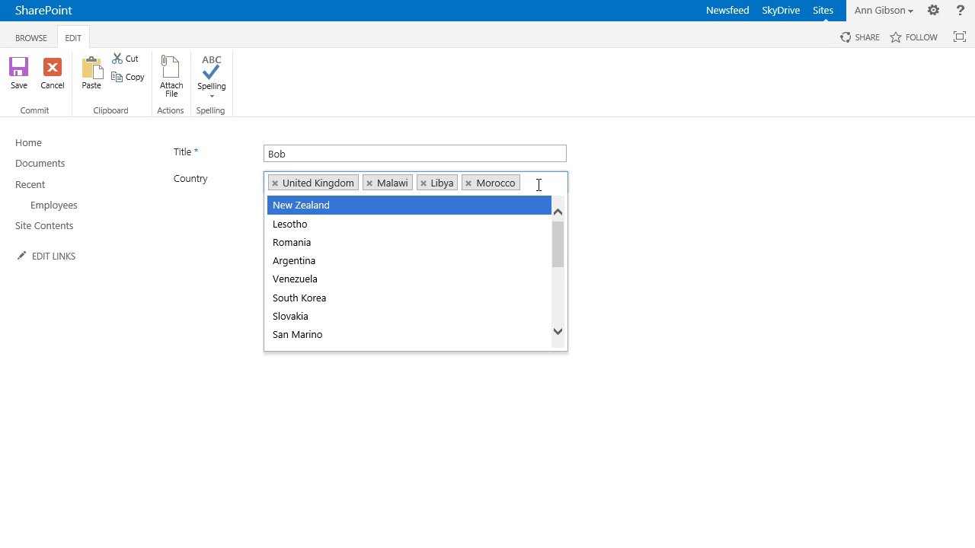
{"action": "left_click", "coordinate": [627, 199]}
{"action": "left_click", "coordinate": [471, 233]}
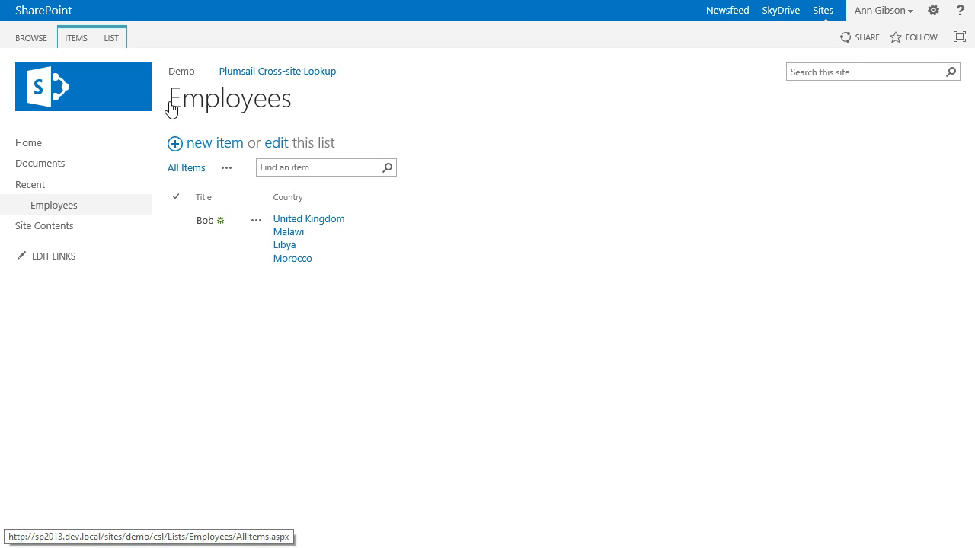
Step: Reopen Manage Plumsail Lookups, uncheck Allow multiple values, and expand Advanced settings
{"action": "left_click", "coordinate": [110, 39]}
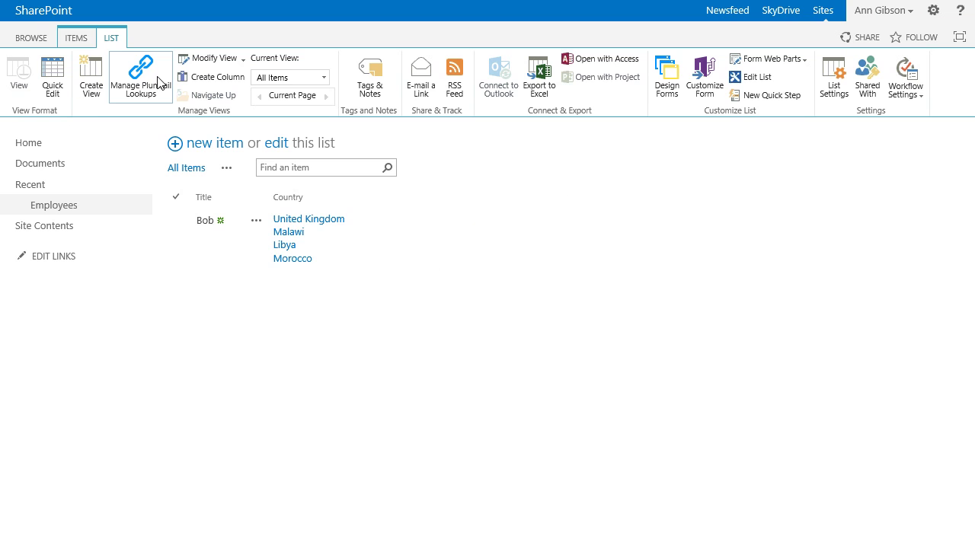
{"action": "left_click", "coordinate": [152, 77]}
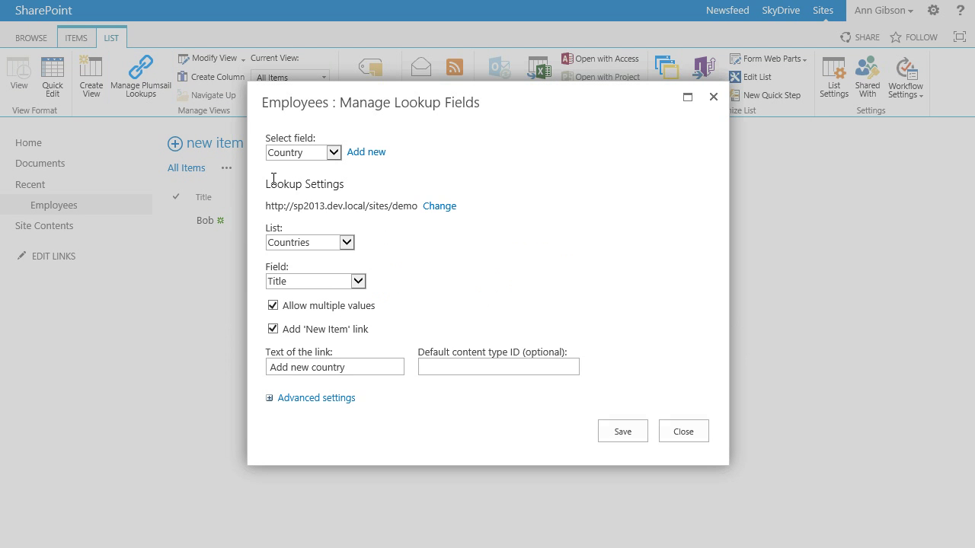
{"action": "left_click", "coordinate": [301, 308]}
{"action": "left_click", "coordinate": [320, 399]}
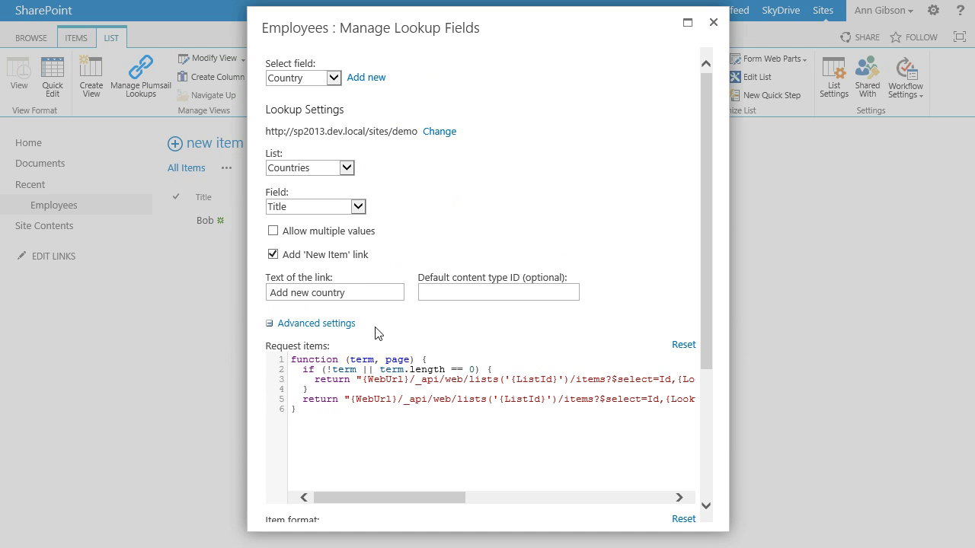
{"action": "left_click", "coordinate": [687, 23]}
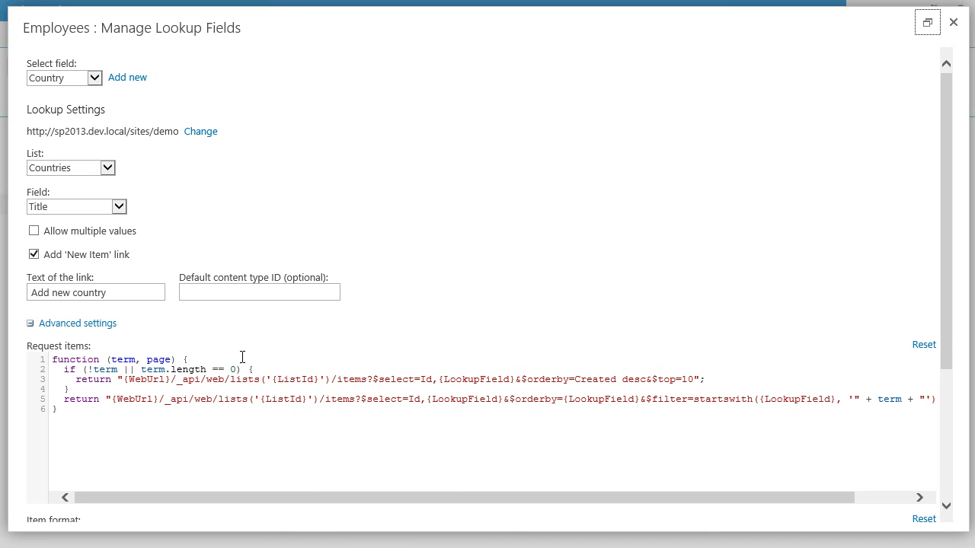
Step: Add ',Flag' after {LookupField} in both return lines of the Request items code
{"action": "left_click", "coordinate": [209, 382]}
{"action": "left_click_drag", "start_coordinate": [538, 380], "coordinate": [599, 379]}
{"action": "left_click", "coordinate": [606, 380]}
{"action": "left_click_drag", "start_coordinate": [646, 399], "coordinate": [693, 399]}
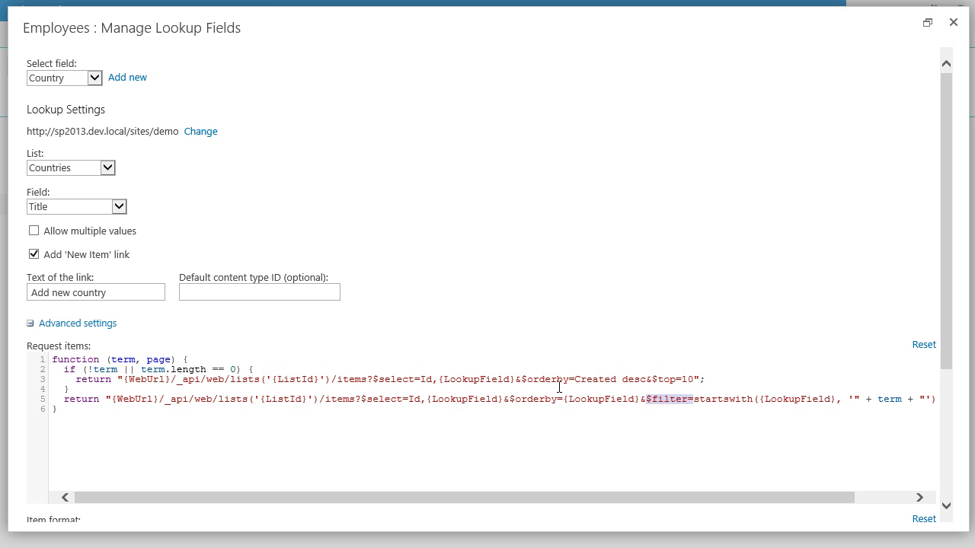
{"action": "left_click", "coordinate": [517, 379]}
{"action": "type", "text": ",Flag"}
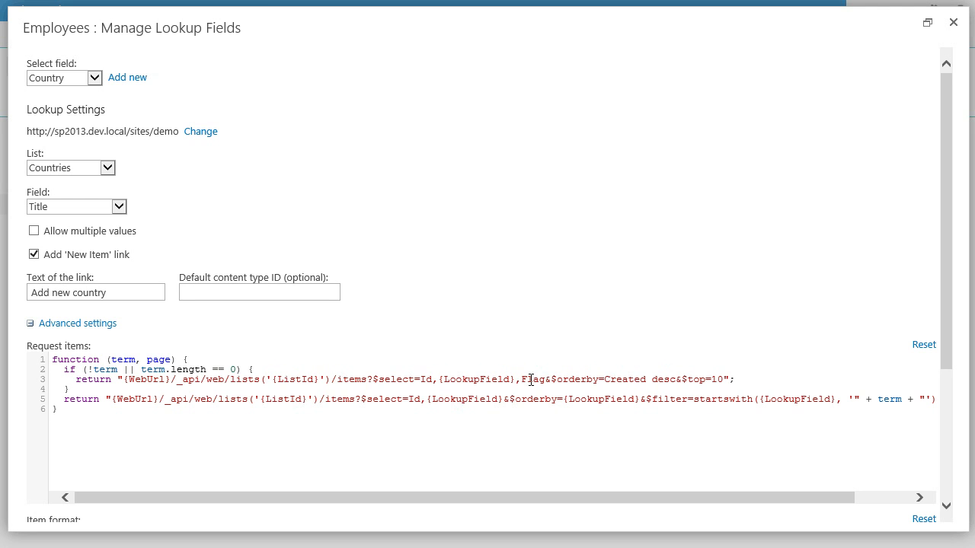
{"action": "type", "text": ",Flag"}
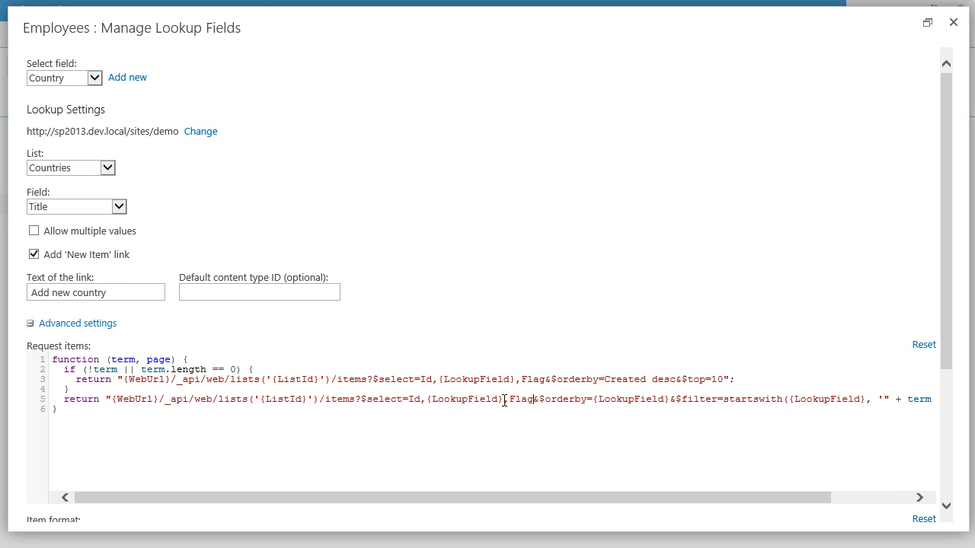
{"action": "scroll", "coordinate": [504, 400], "scroll_direction": "down", "scroll_amount": 3}
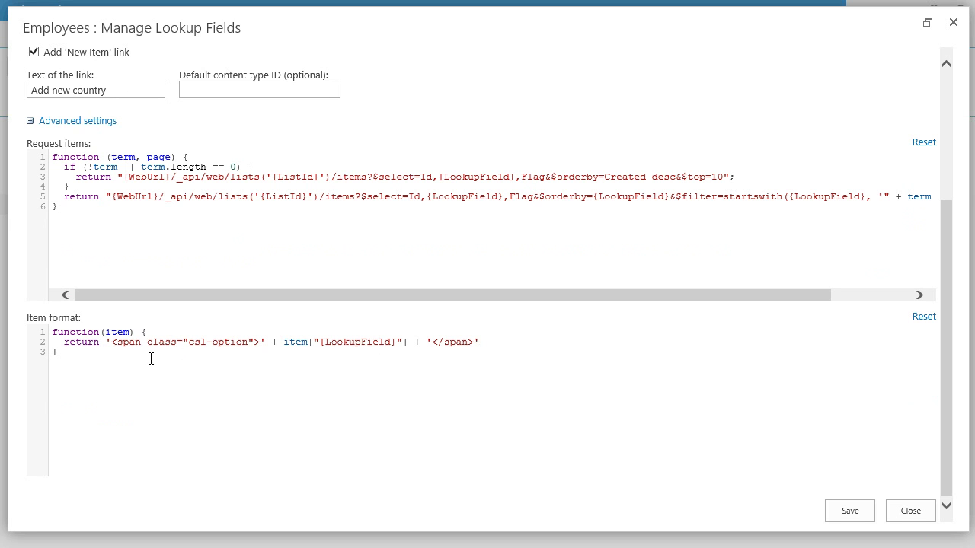
Step: Replace the Country lookup's Item format code with the flag image template
{"action": "left_click_drag", "start_coordinate": [60, 353], "coordinate": [53, 336]}
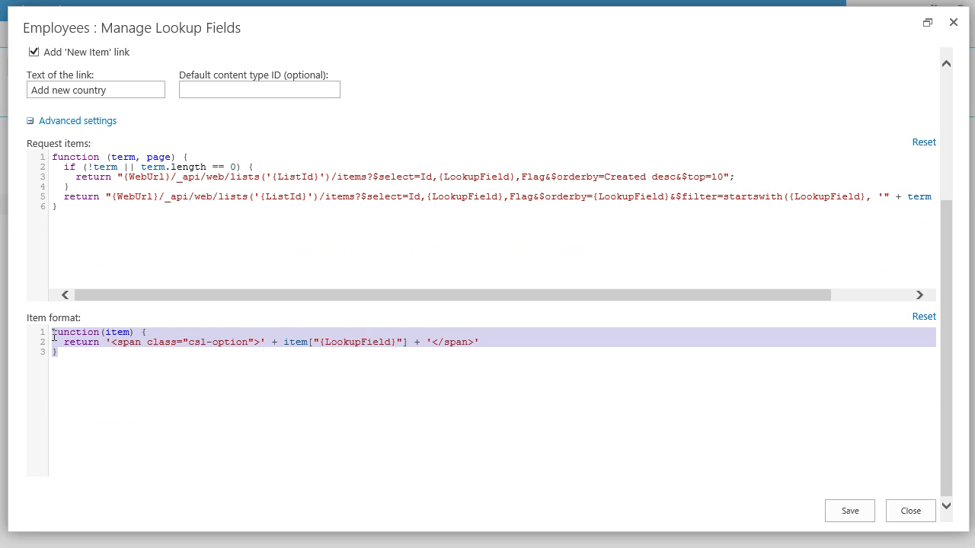
{"action": "key", "text": "ctrl+v"}
{"action": "left_click_drag", "start_coordinate": [210, 471], "coordinate": [389, 470]}
{"action": "left_click_drag", "start_coordinate": [431, 342], "coordinate": [496, 342]}
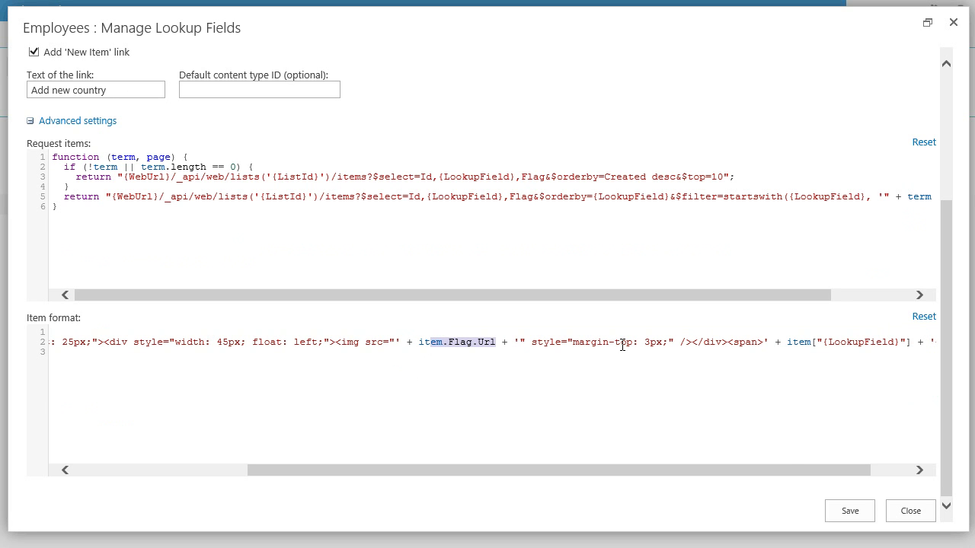
Step: Save the Country lookup field settings and return to the Employees list
{"action": "left_click", "coordinate": [844, 512]}
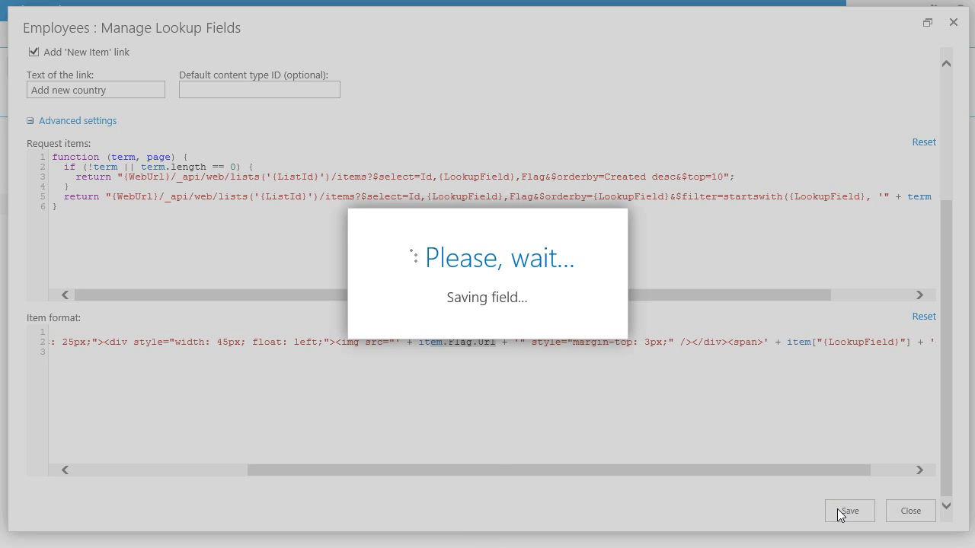
{"action": "scroll", "coordinate": [899, 516], "scroll_direction": "down", "scroll_amount": 3}
{"action": "left_click", "coordinate": [914, 512]}
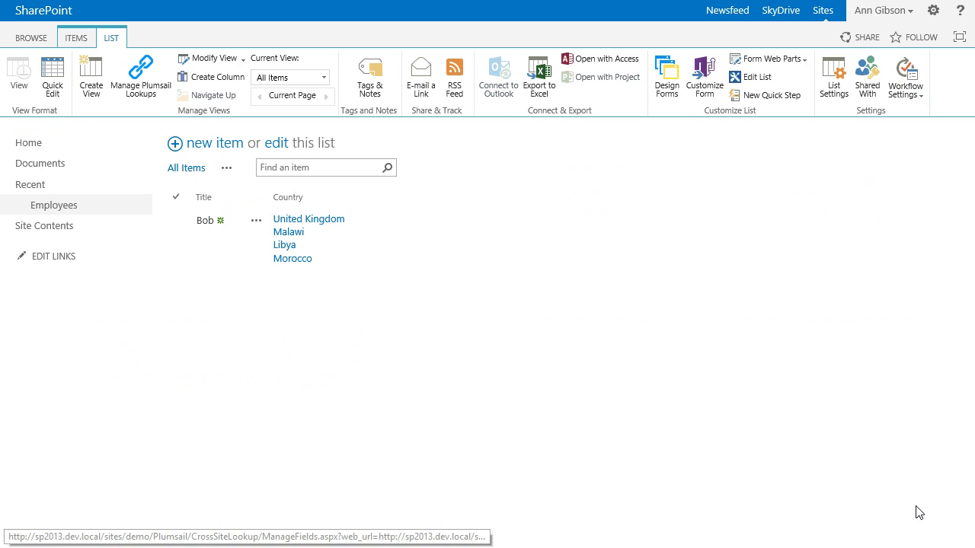
{"action": "left_click", "coordinate": [225, 152]}
{"action": "left_click", "coordinate": [309, 184]}
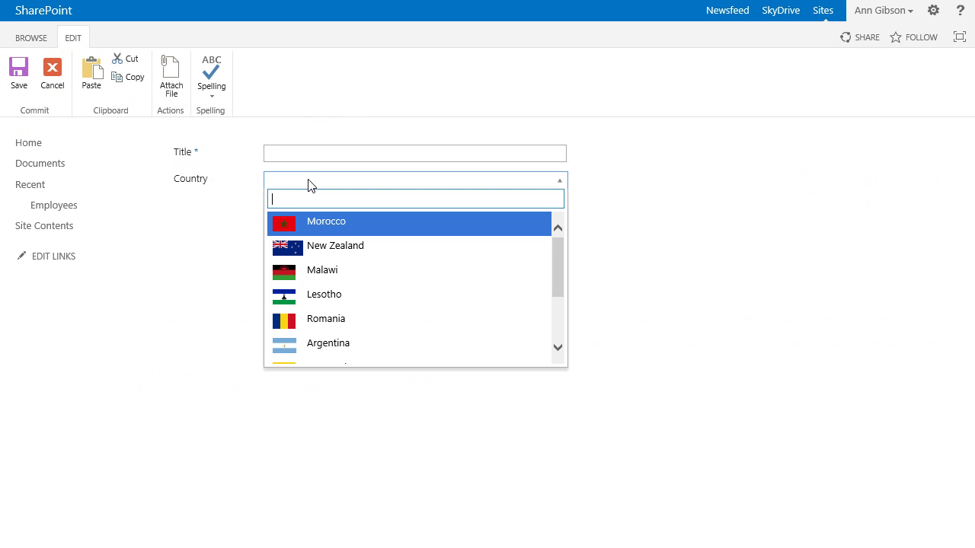
{"action": "scroll", "coordinate": [315, 220], "scroll_direction": "down", "scroll_amount": 10}
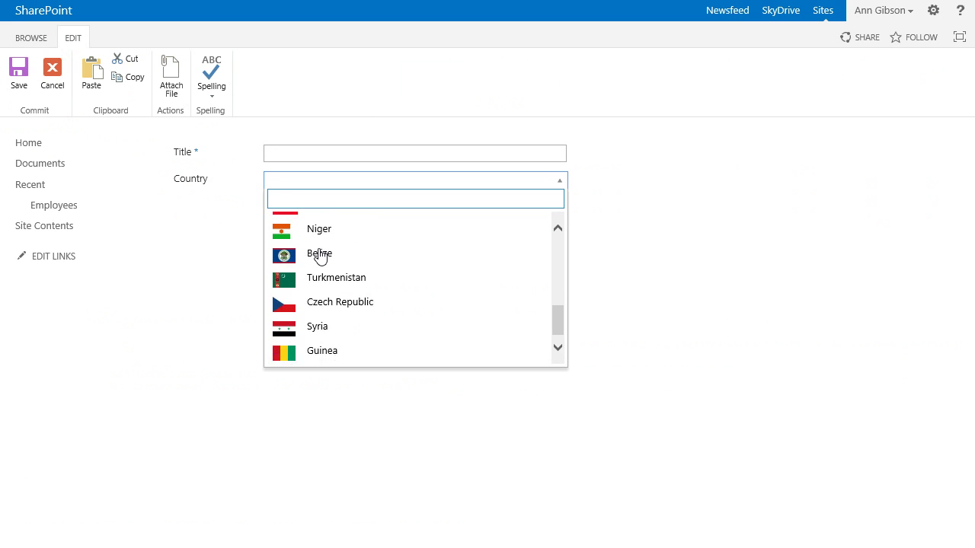
{"action": "left_click", "coordinate": [183, 264]}
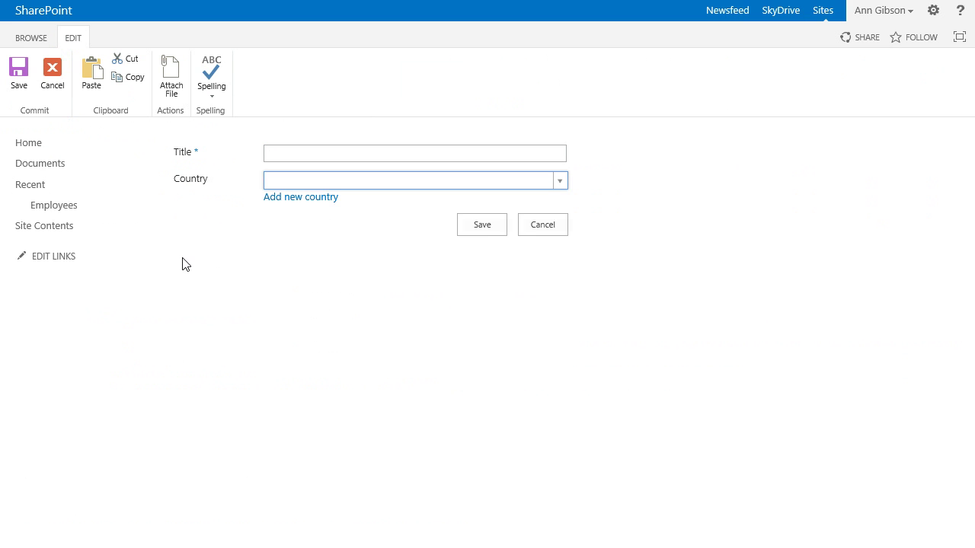
{"action": "left_click", "coordinate": [540, 229]}
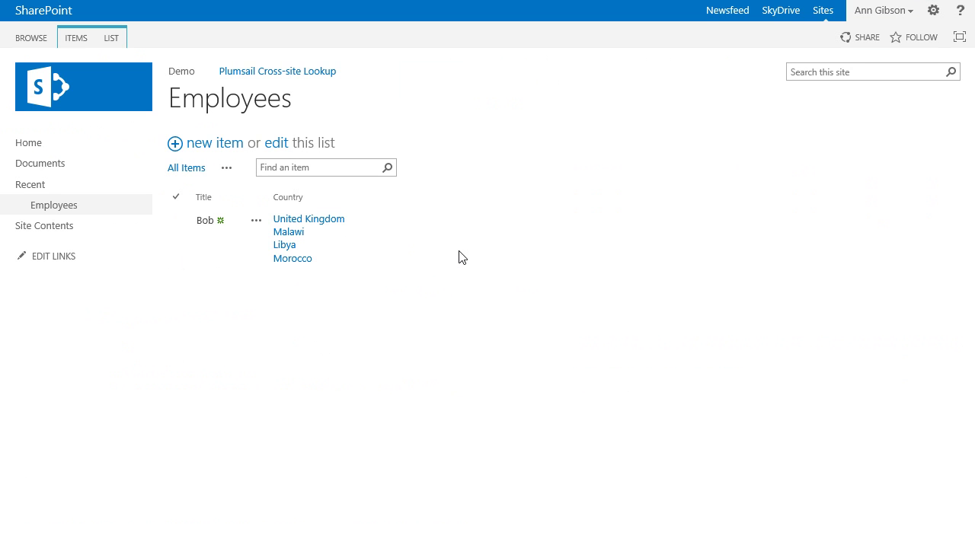
Step: Preview the Libya and United Kingdom country records, then open Bob's item and its Malawi record
{"action": "left_click", "coordinate": [296, 245]}
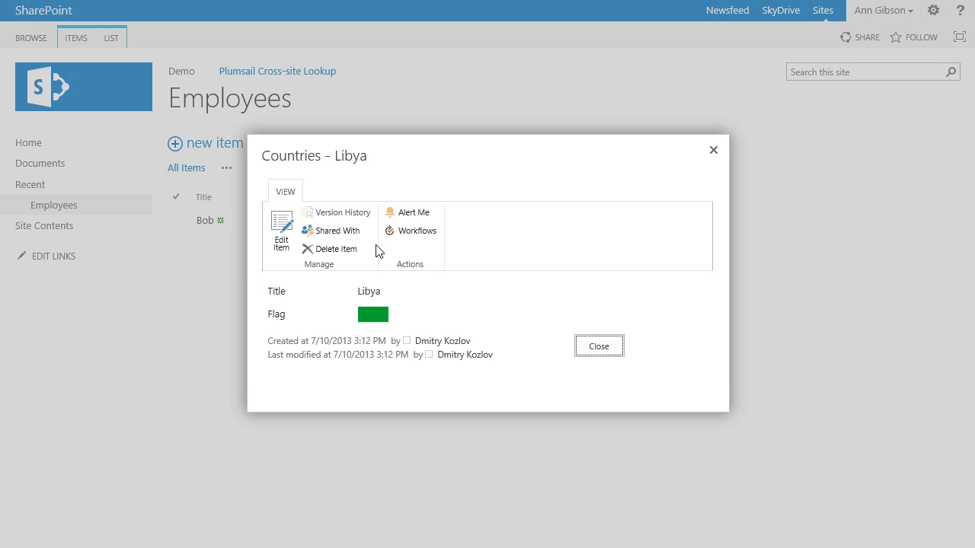
{"action": "left_click", "coordinate": [601, 345]}
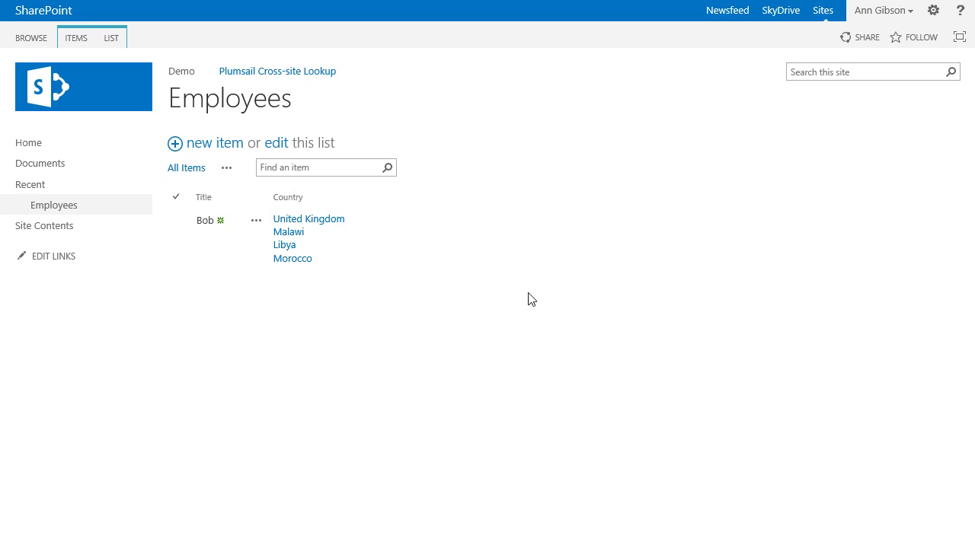
{"action": "left_click", "coordinate": [313, 219]}
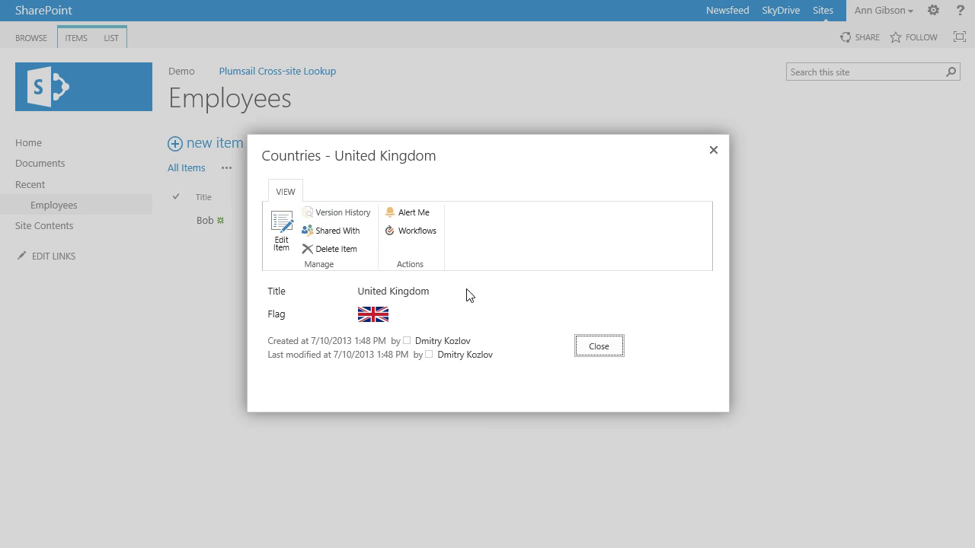
{"action": "left_click", "coordinate": [586, 345]}
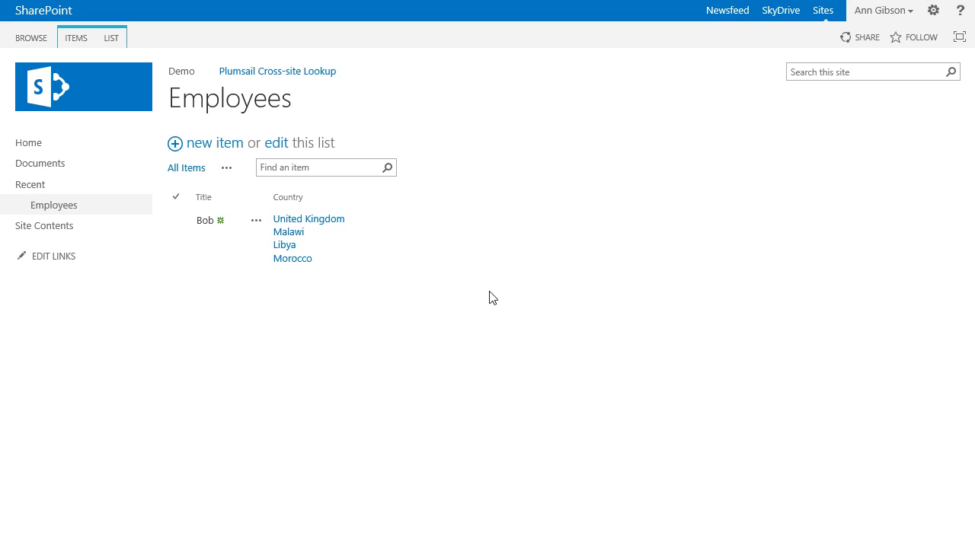
{"action": "left_click", "coordinate": [205, 227]}
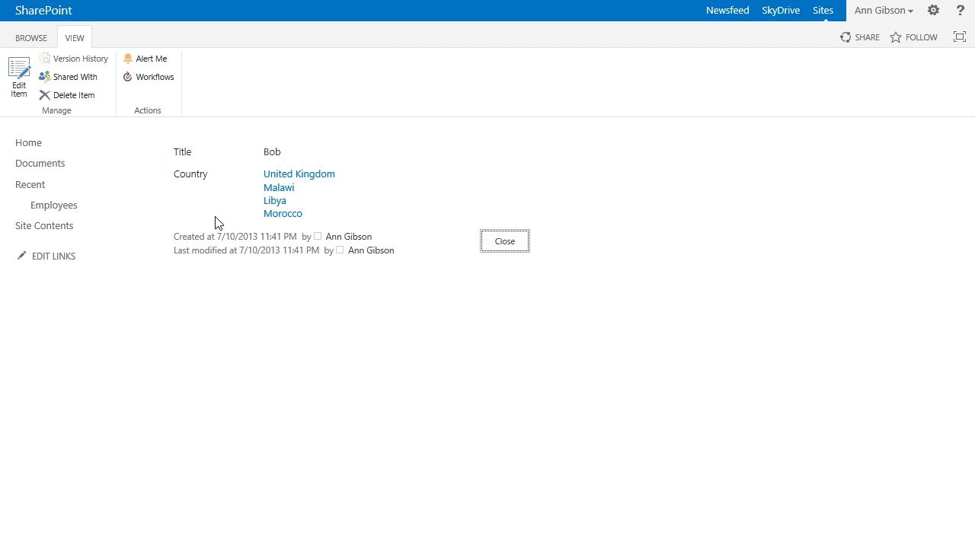
{"action": "left_click", "coordinate": [271, 192]}
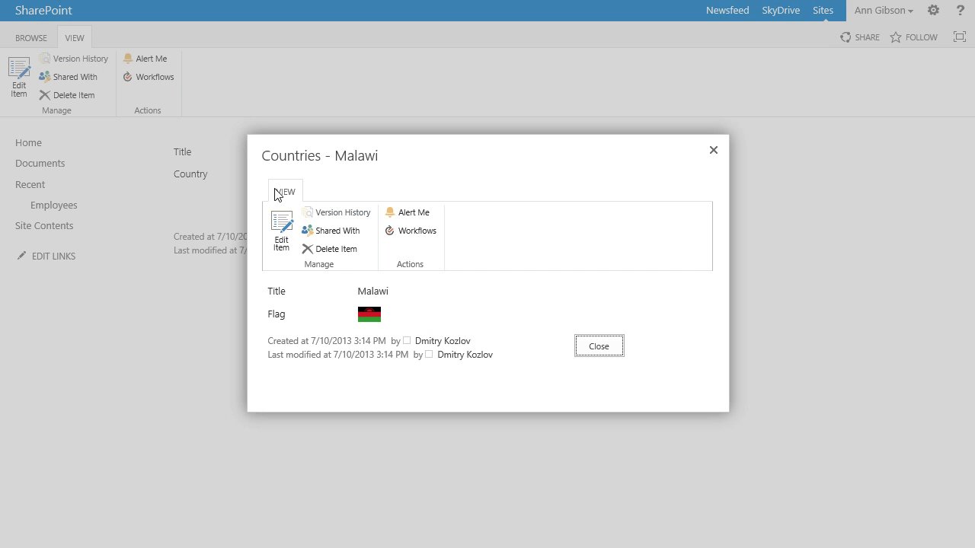